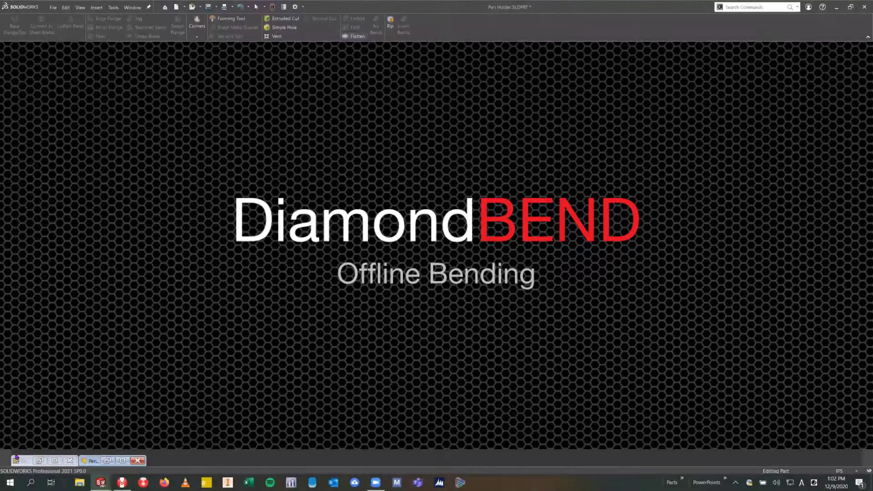
Step: Restore the minimized Pen Holder part window from the bottom document bar
click(122, 460)
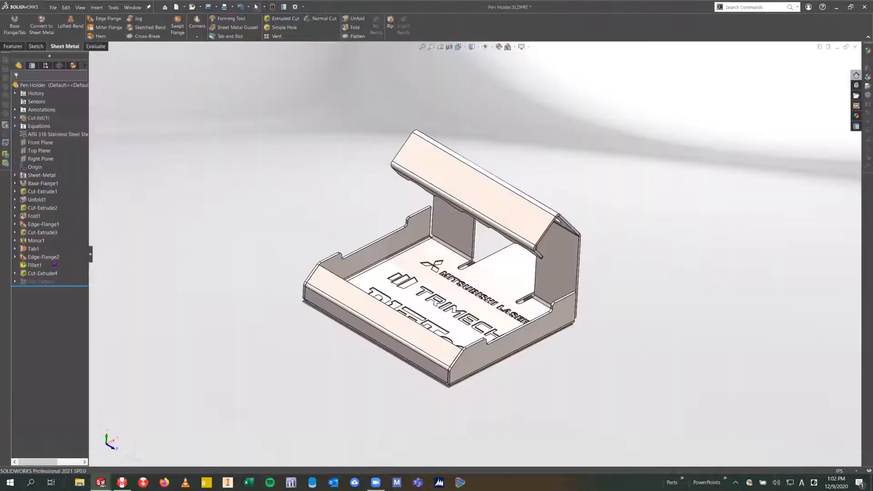
Step: Suppress the Cut-Extrude4 logo cut in the FeatureManager tree
right_click(40, 273)
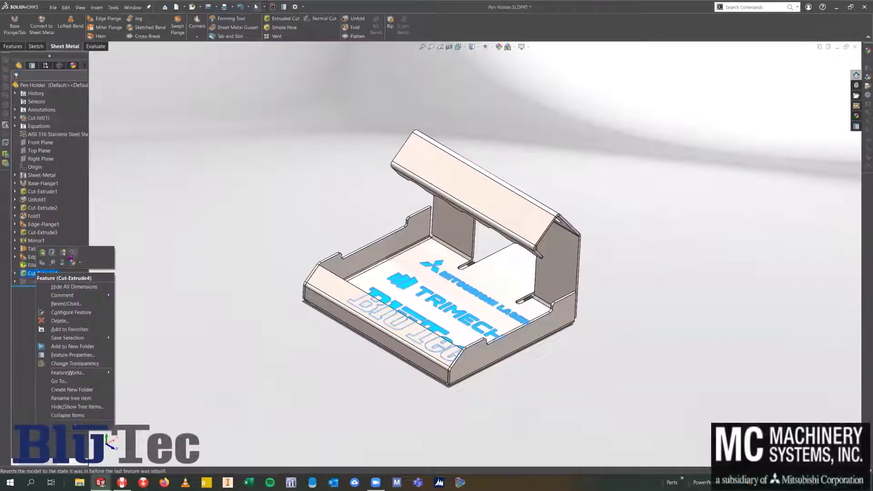
click(60, 253)
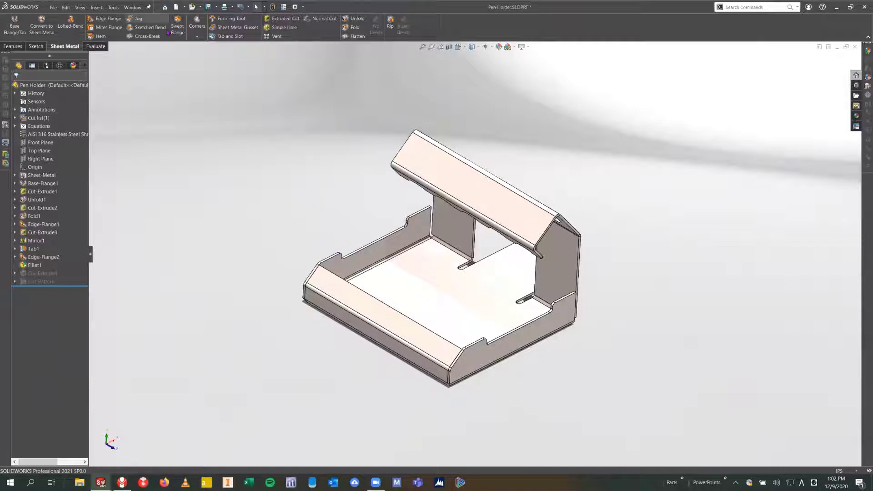
click(113, 7)
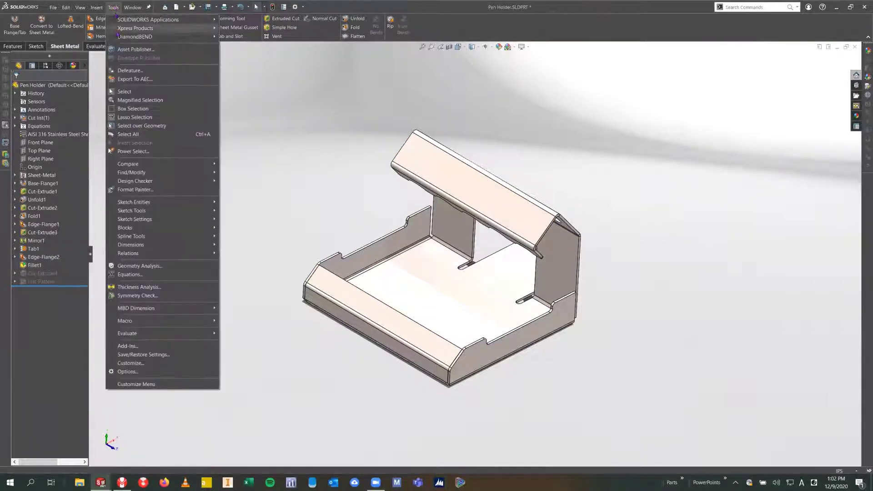
Step: Apply the DiamondBEND bend table's 0.315 V-width deductions (SPCC, 0.050 in) and confirm the update
mouse_move(119, 37)
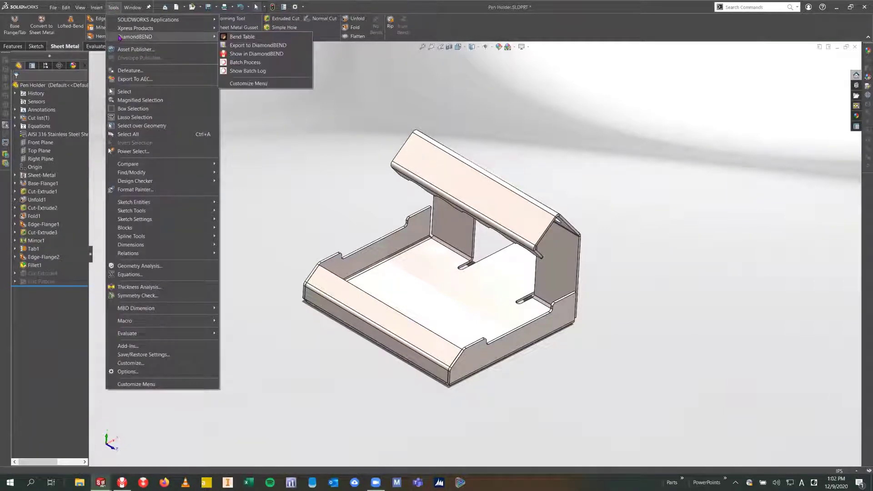
click(242, 37)
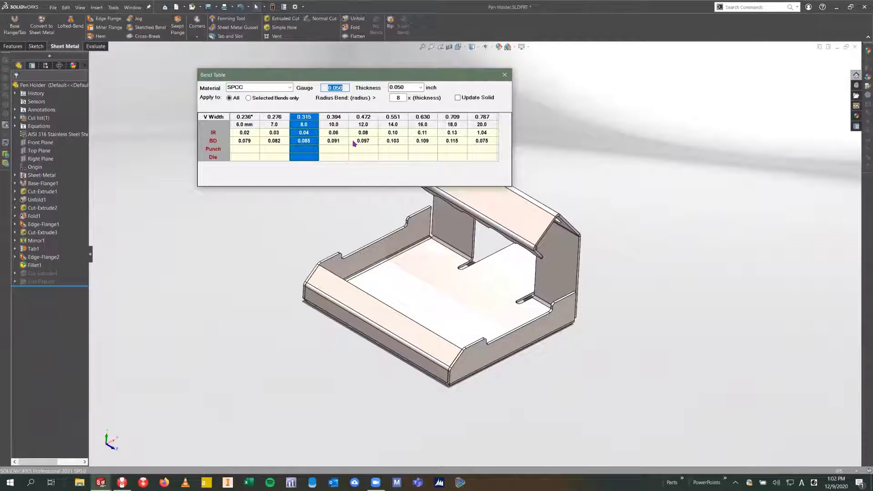
double_click(338, 113)
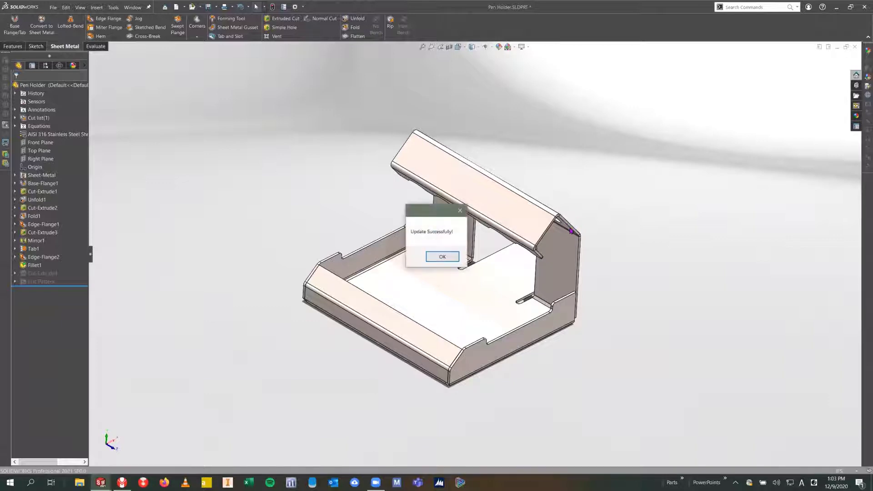
drag(441, 213, 391, 184)
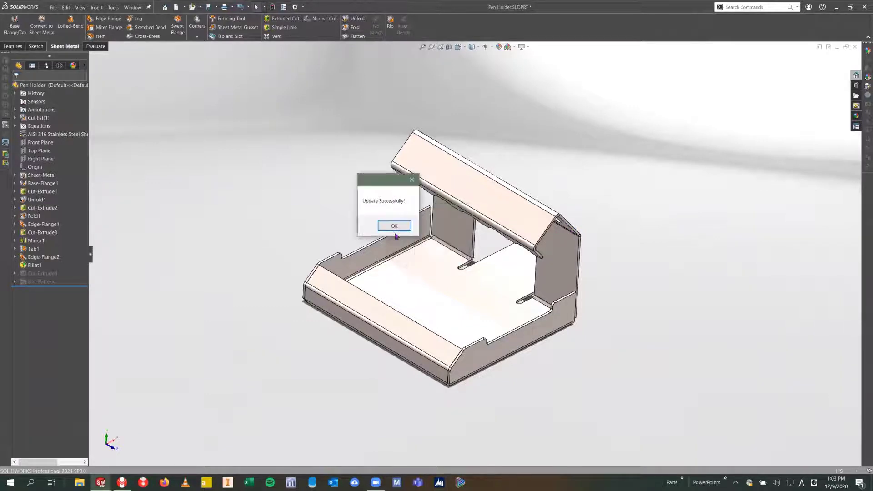
click(394, 227)
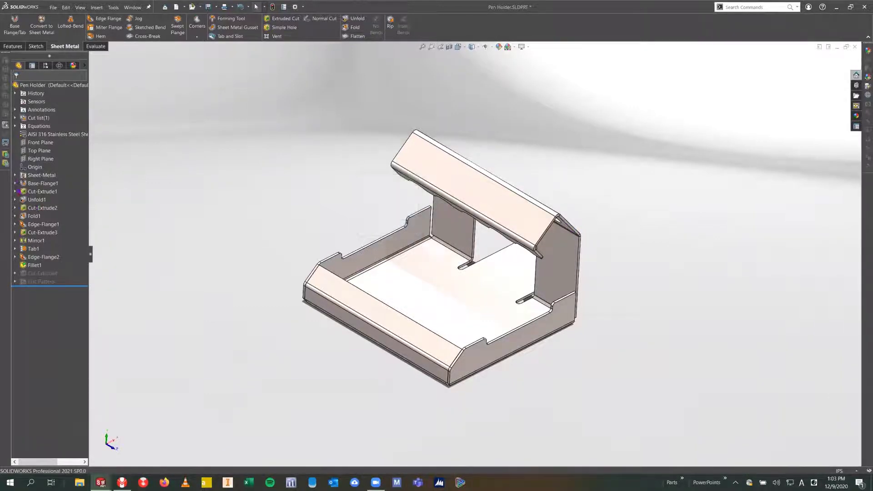
Step: Verify BaseBend1's custom bend deduction of 0.08501934 in at 0.050 in radius, then accept
click(16, 183)
right_click(42, 201)
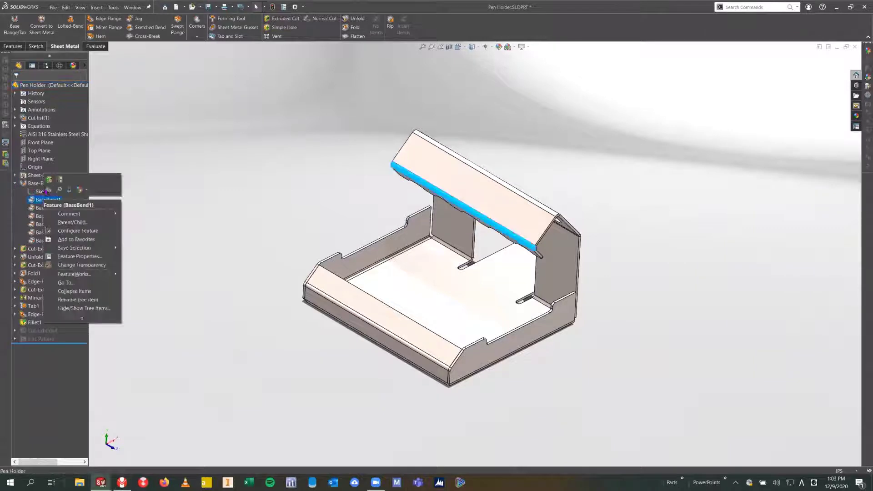
click(44, 182)
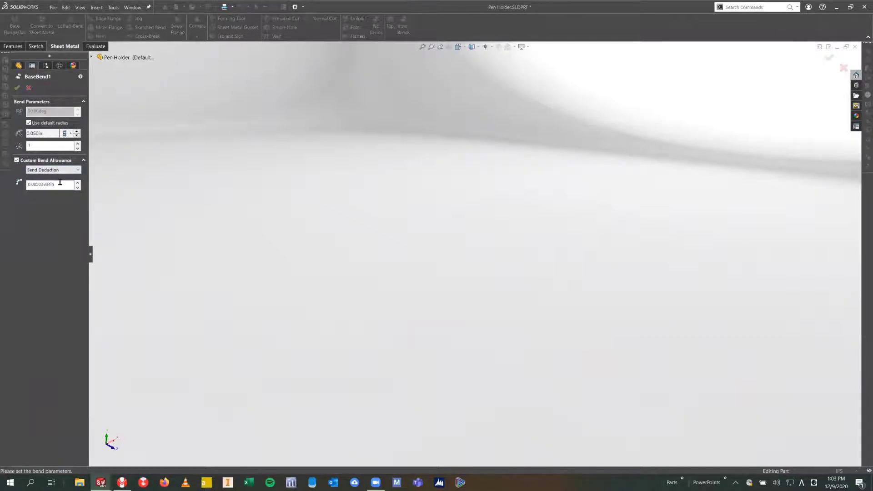
click(17, 88)
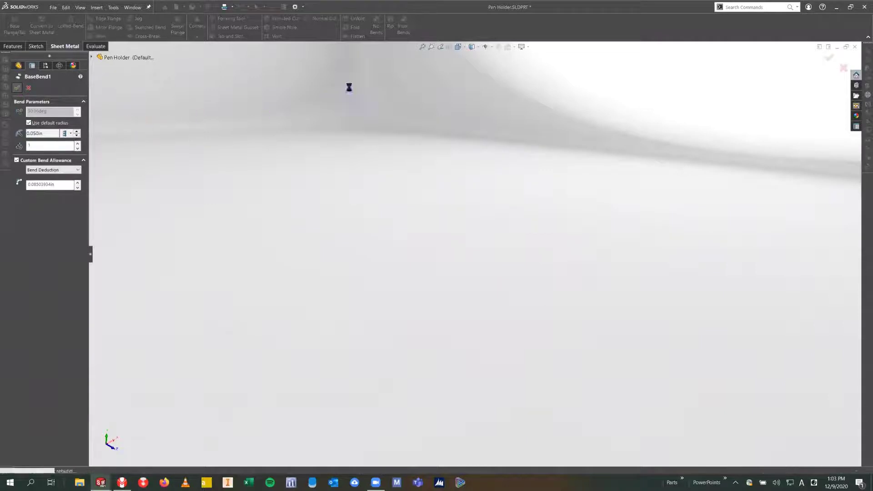
Step: Preview the flat pattern, refold the part, and show it in DiamondBEND
click(357, 36)
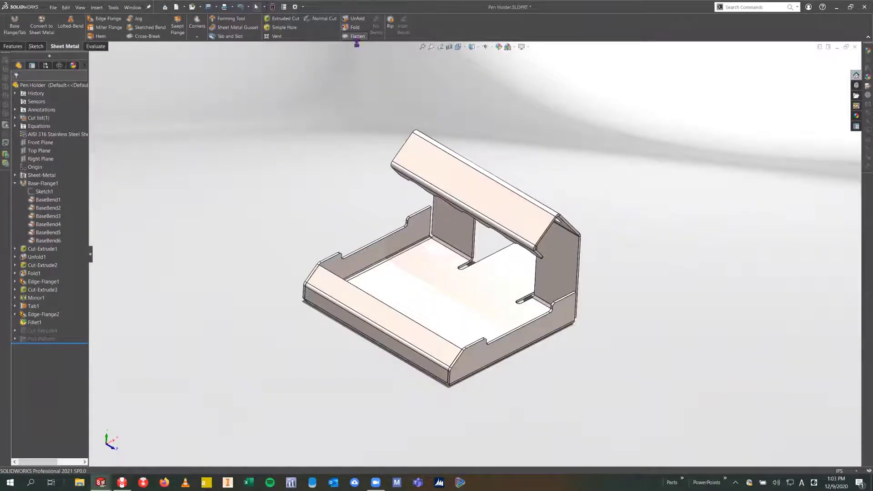
click(357, 36)
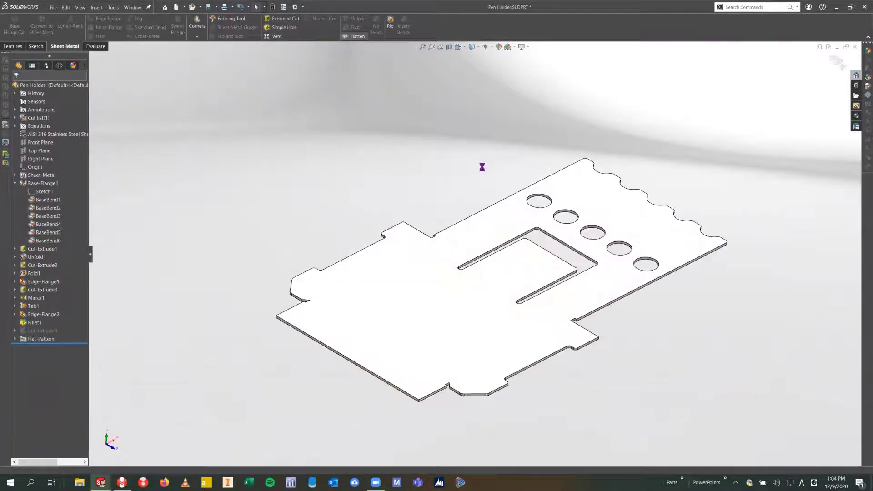
click(114, 8)
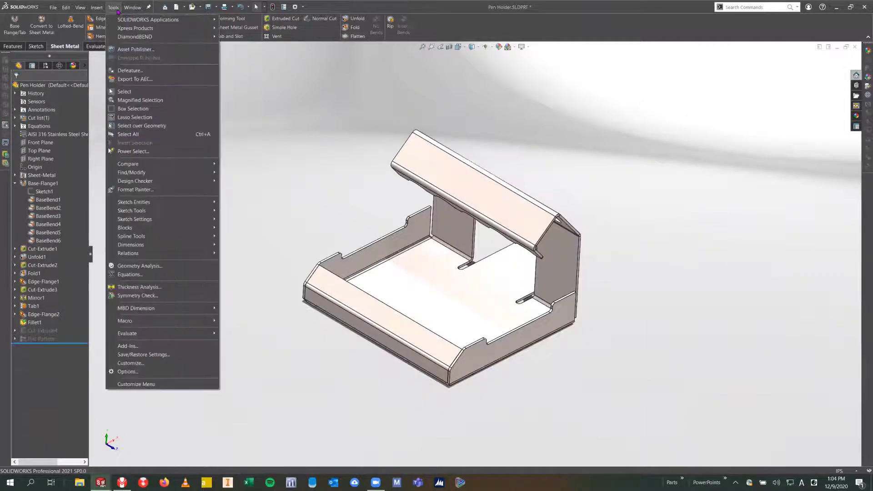
mouse_move(182, 39)
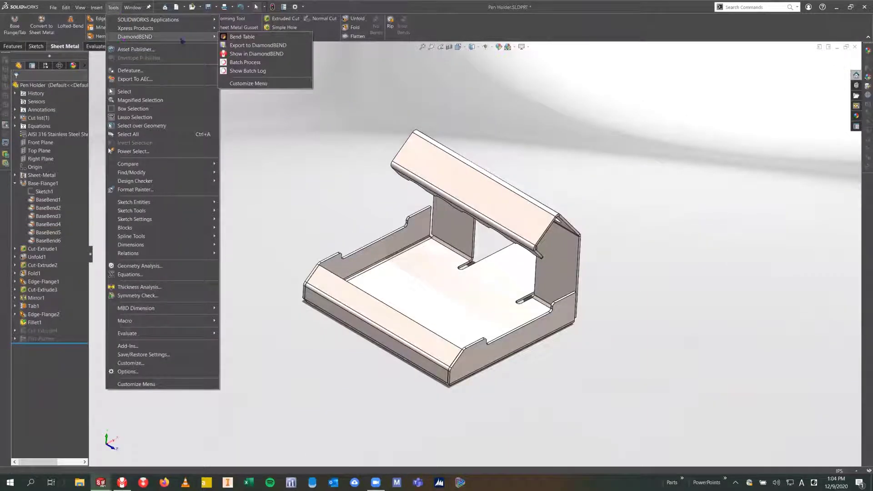
click(266, 54)
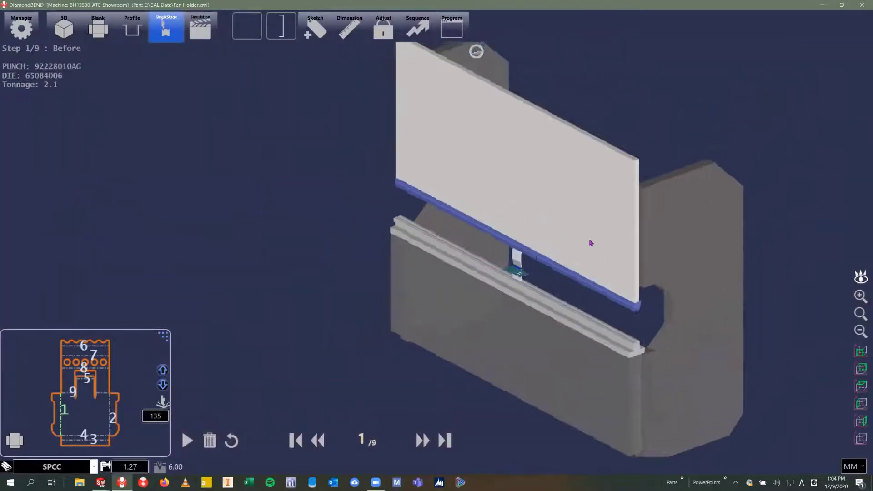
Step: Zoom in and step the SingleStage simulation from bend 1 through bend 9/9
scroll(461, 221, up, 2)
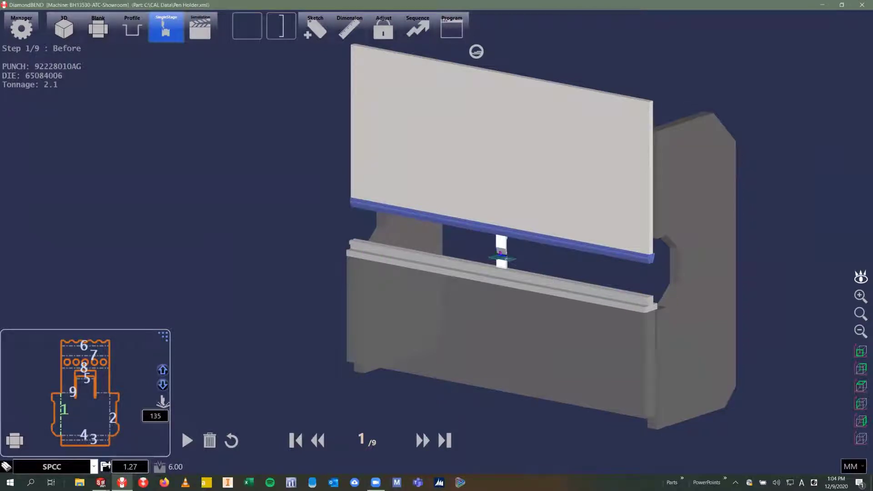
scroll(534, 259, up, 3)
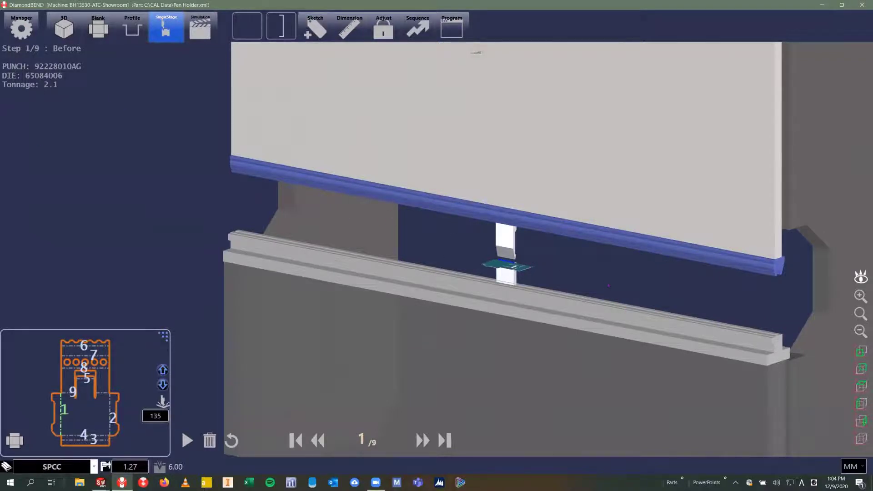
scroll(608, 285, up, 2)
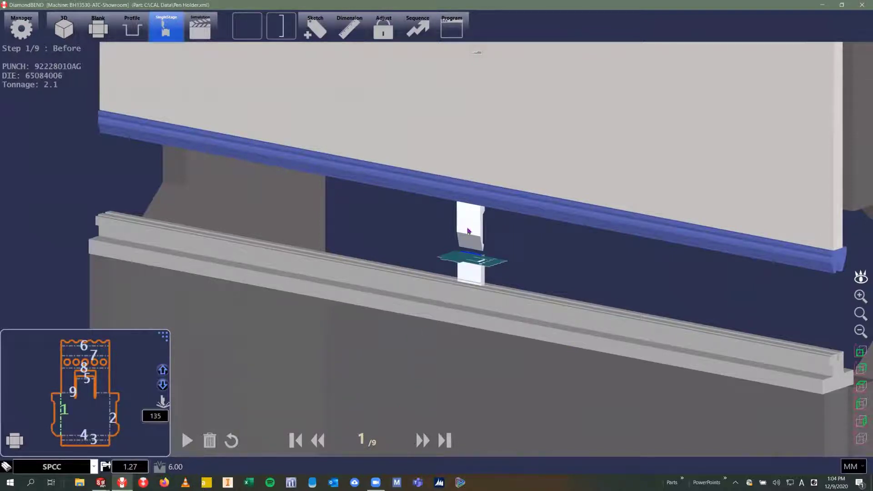
click(423, 441)
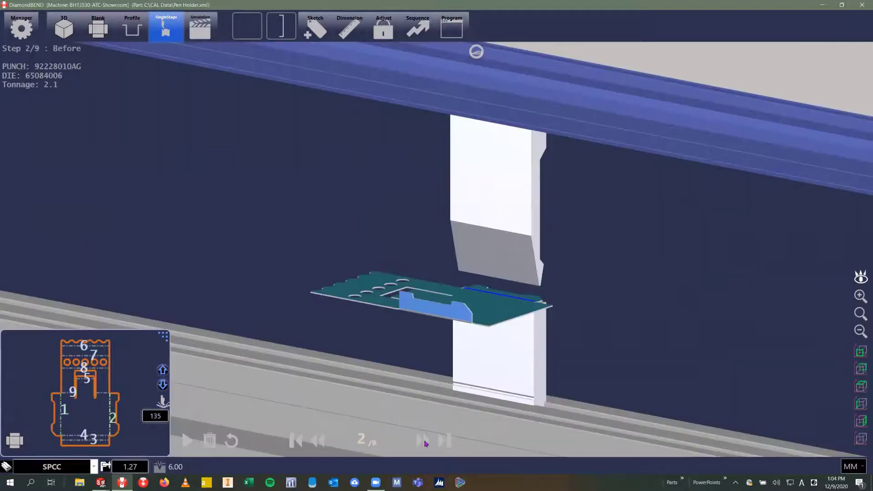
click(421, 440)
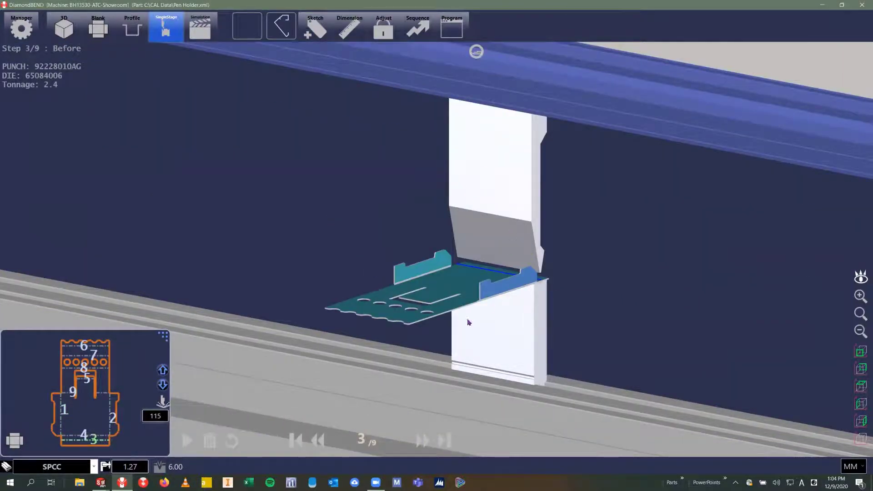
click(423, 441)
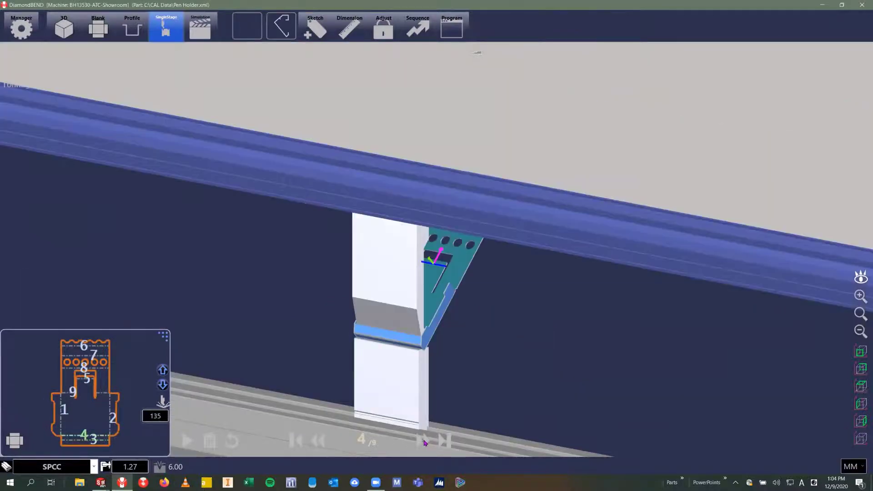
click(423, 441)
click(424, 441)
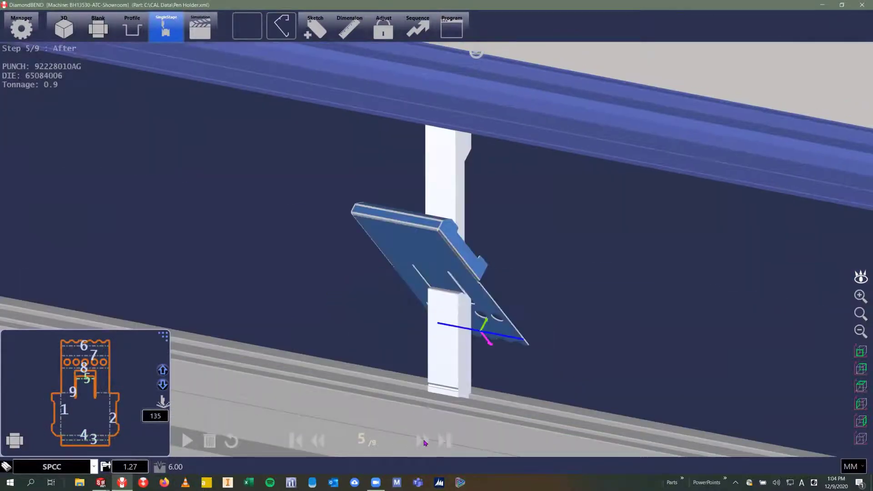
click(424, 441)
click(423, 441)
click(420, 440)
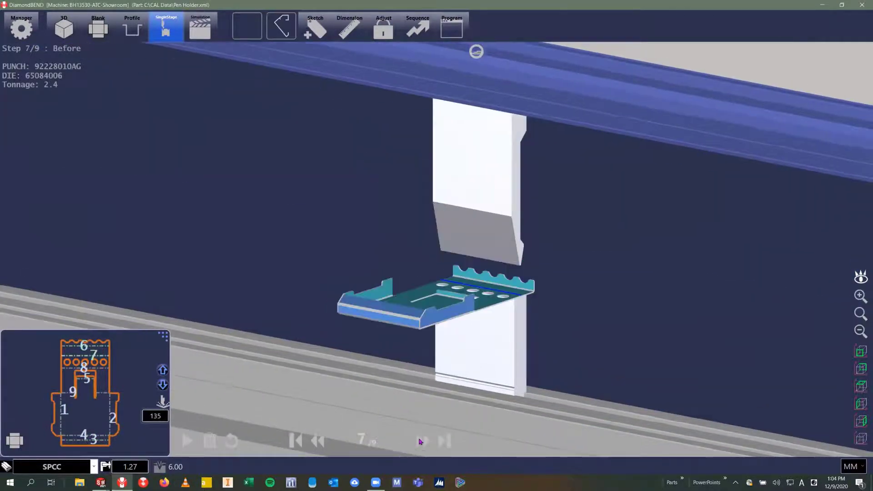
click(420, 440)
click(420, 441)
click(420, 441)
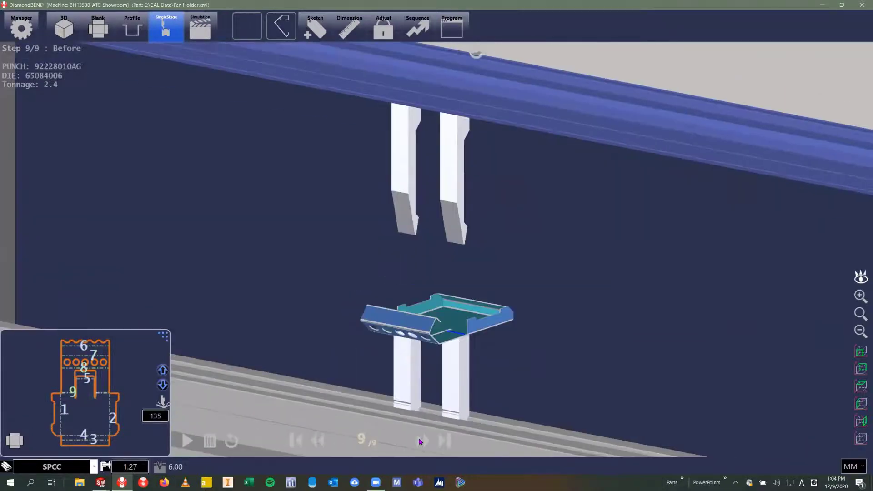
click(420, 440)
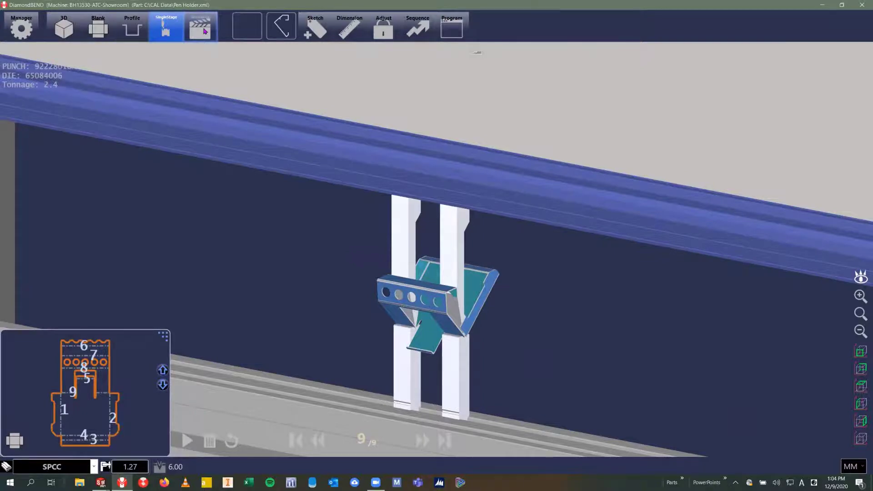
click(205, 32)
Step: Zoom in on the tooling and advance the multi-station simulation through all nine bends
scroll(419, 265, up, 10)
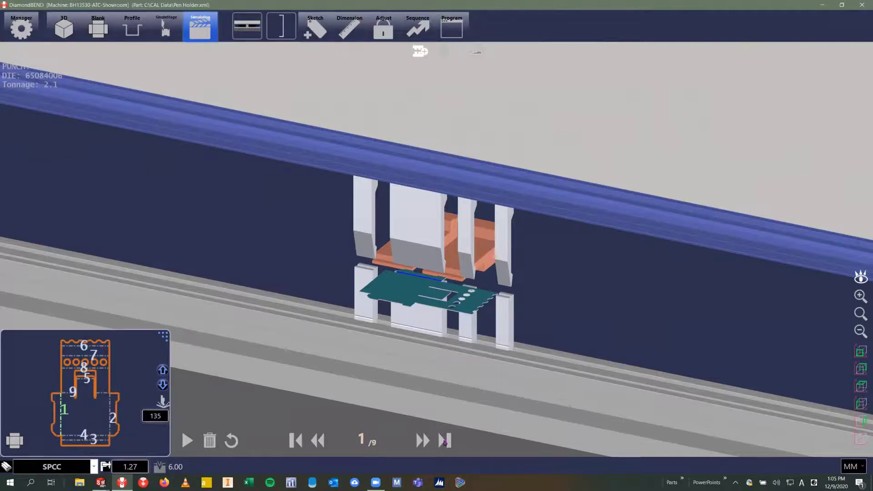
click(421, 440)
click(422, 440)
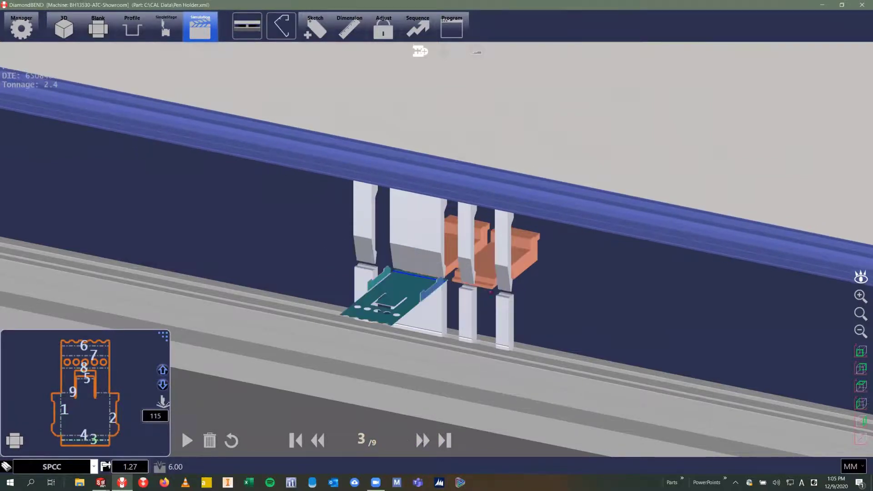
click(419, 442)
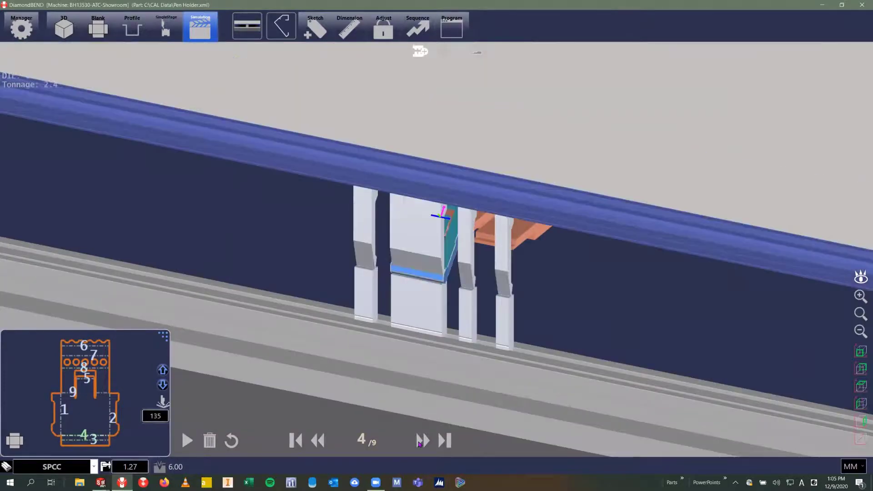
click(422, 441)
click(423, 441)
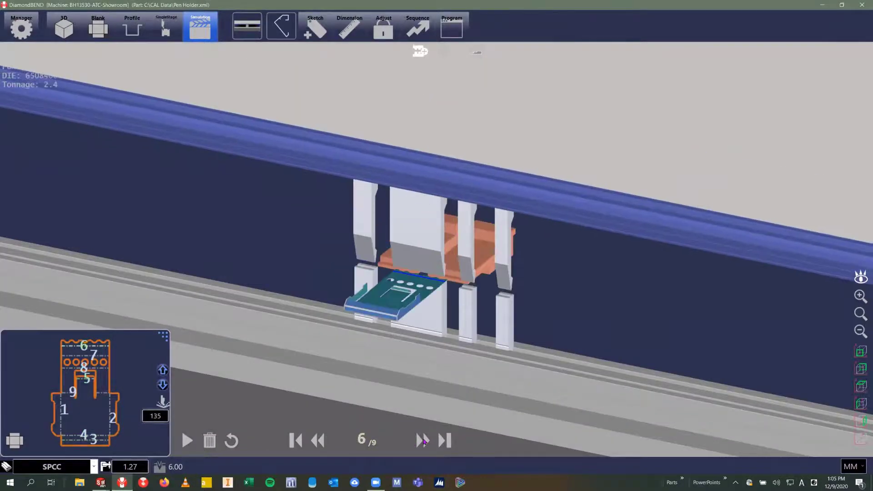
click(422, 441)
click(422, 441)
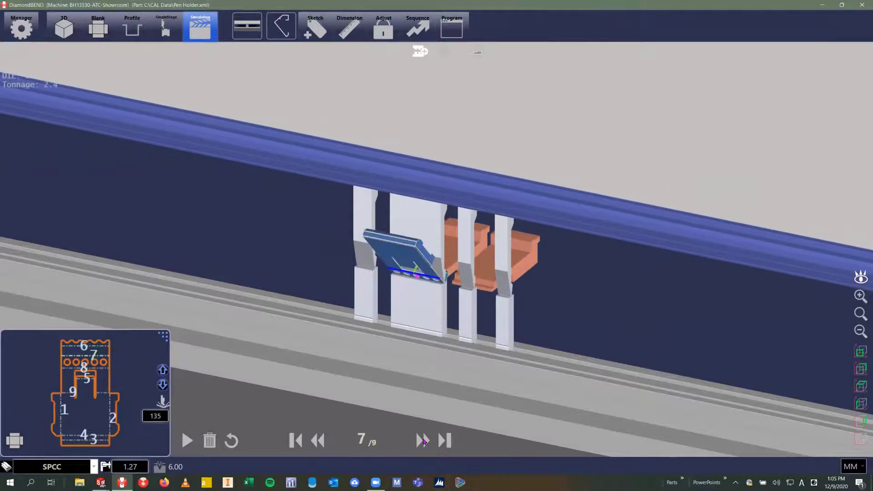
click(422, 441)
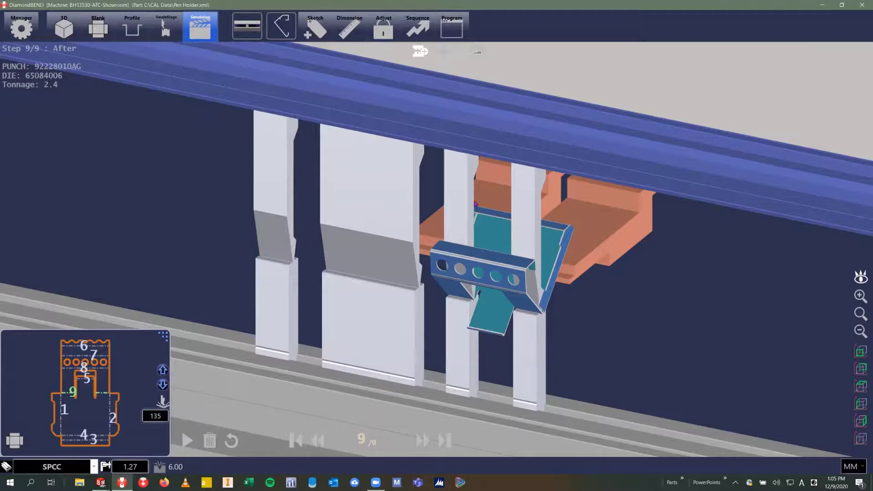
click(533, 219)
Step: Check the selected punch, then show punch 4009R10 in the Tools library with Catalog set to All
click(279, 186)
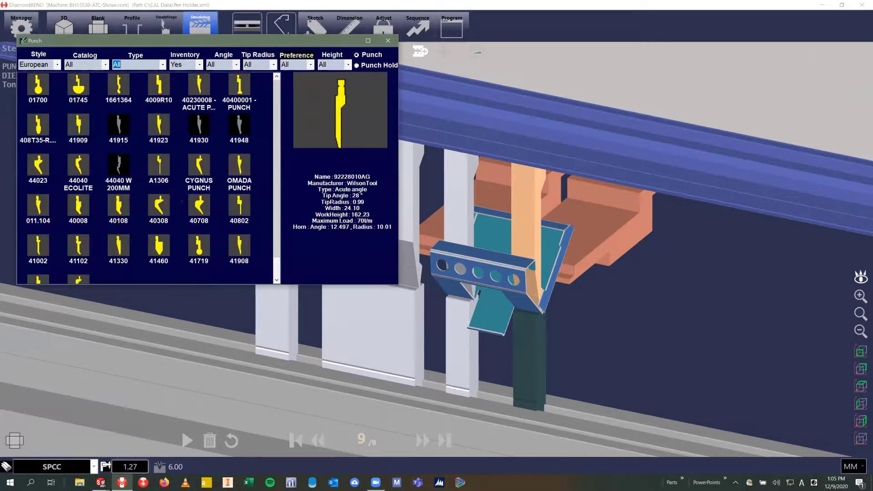
click(388, 40)
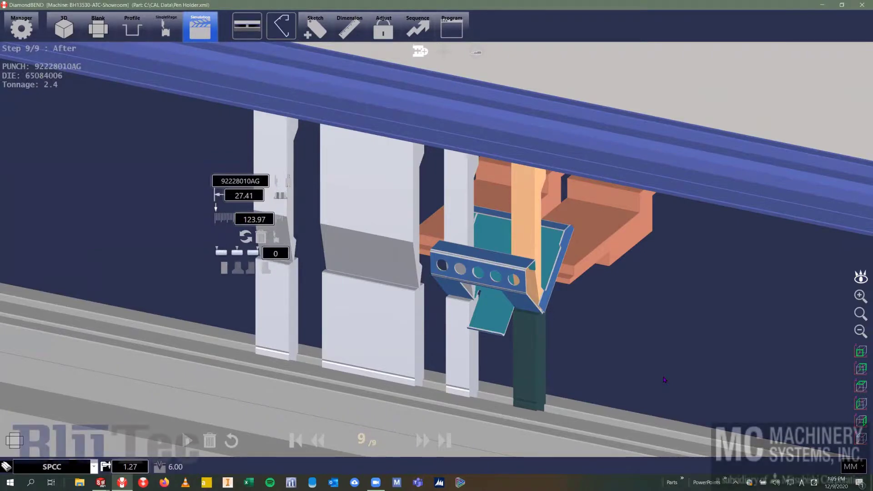
mouse_move(4, 66)
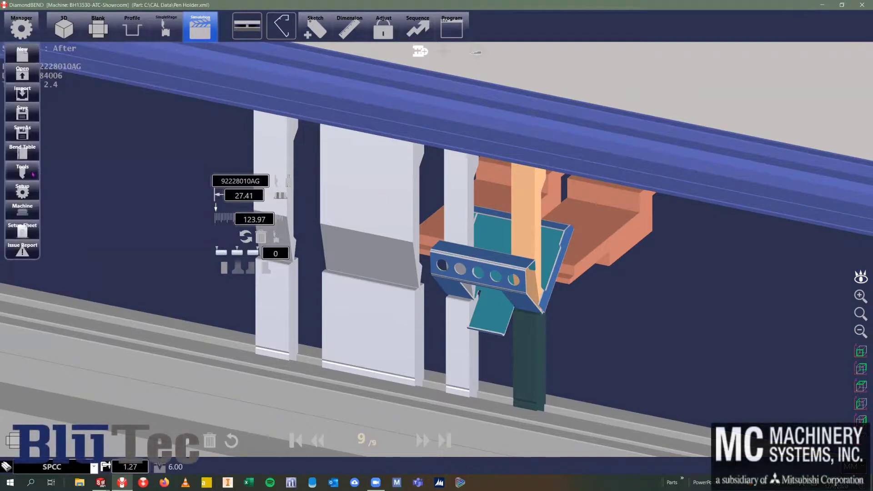
click(23, 170)
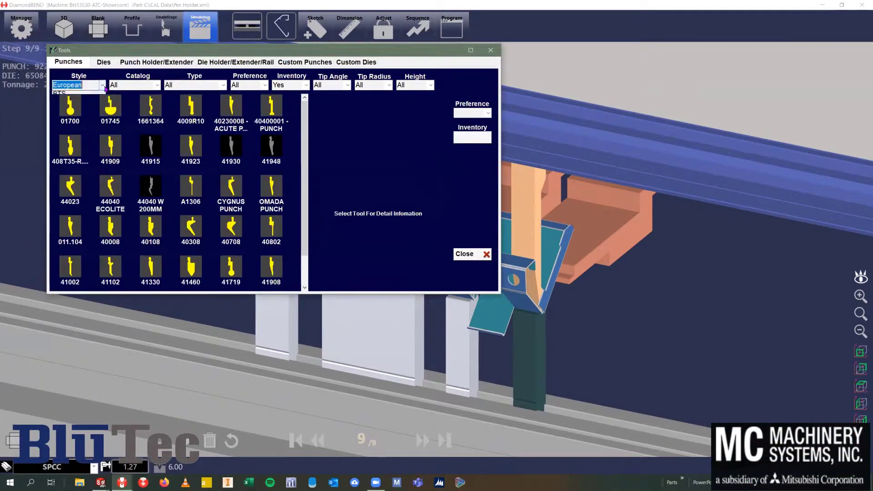
click(155, 85)
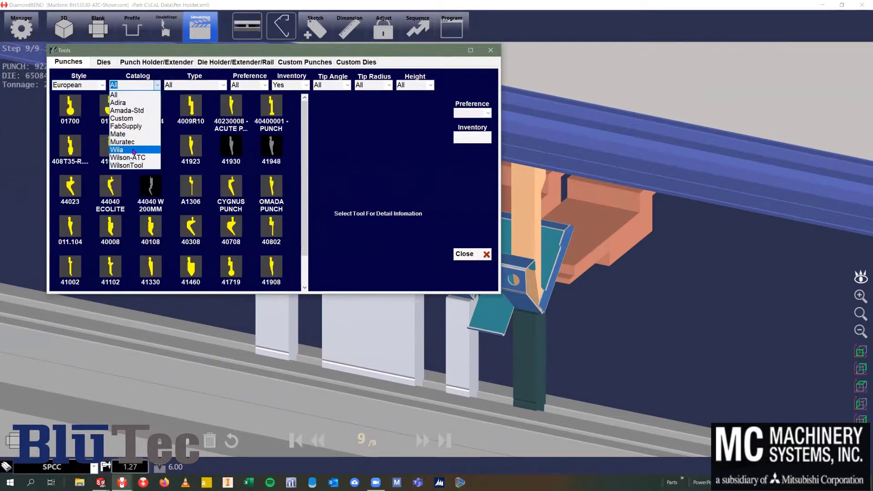
click(132, 92)
click(194, 127)
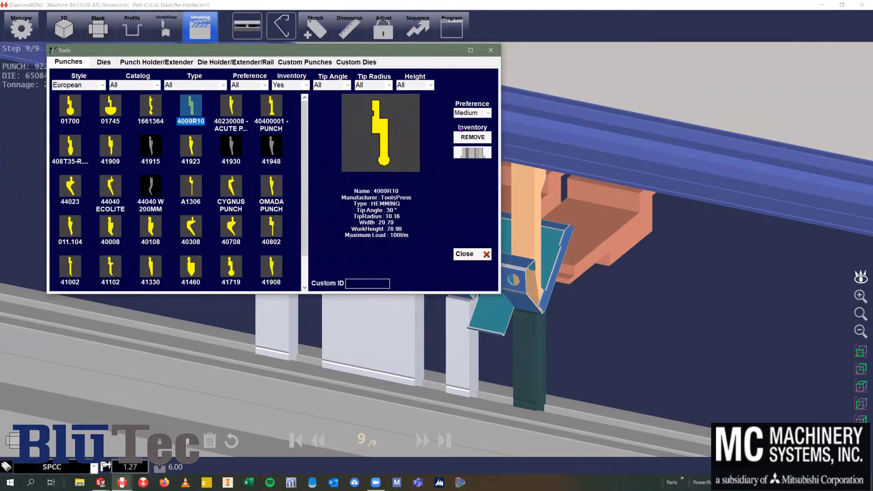